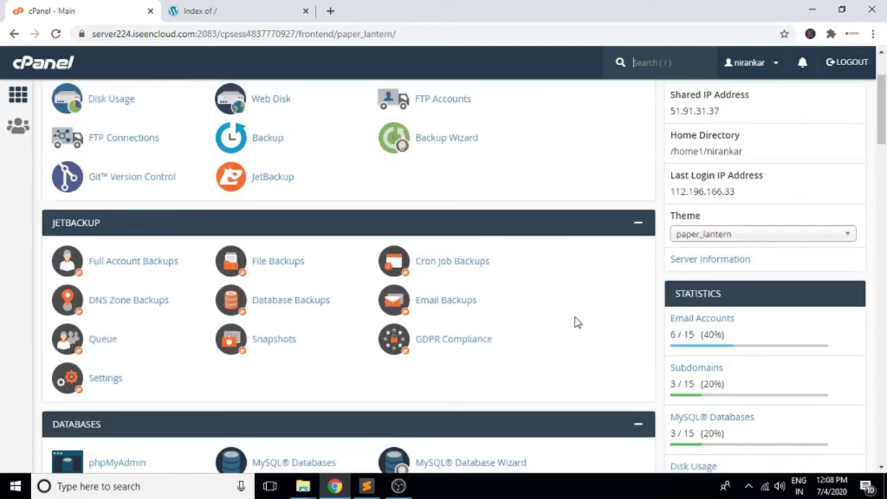
- Open the WordPress installation form from the Softaculous Apps Installer scripts
scroll(575, 321, down, 12)
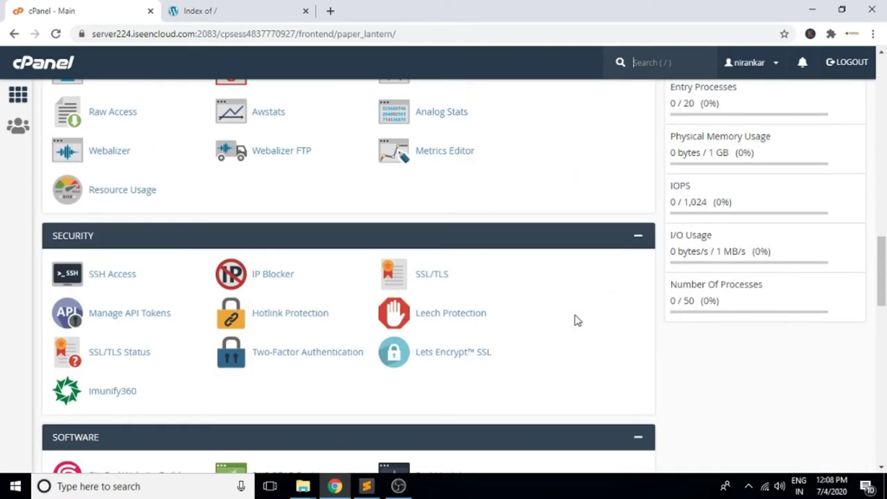
scroll(575, 315, down, 4)
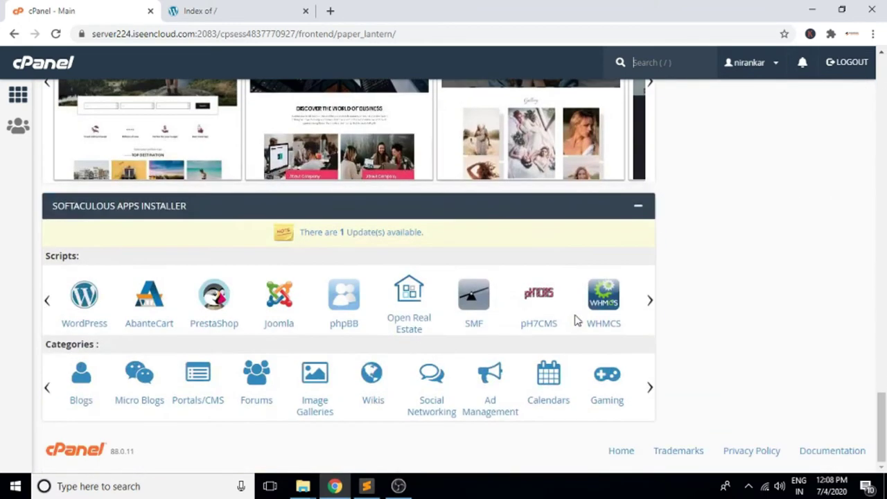
click(88, 299)
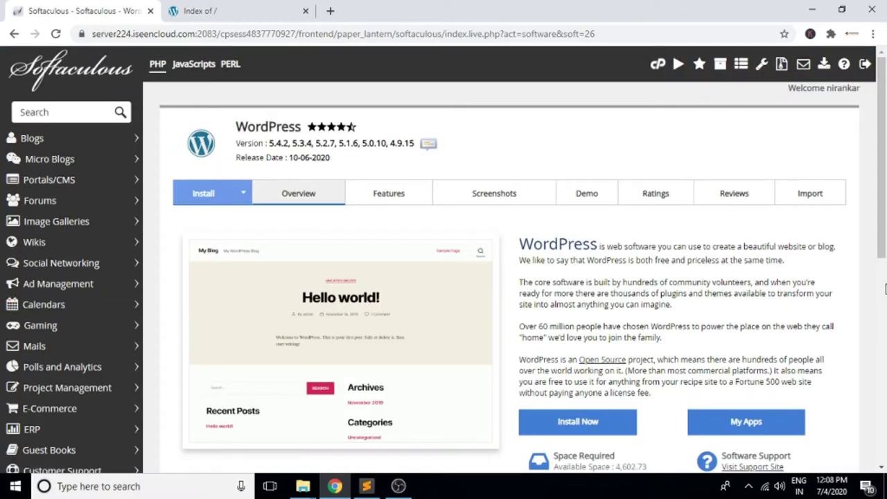
scroll(839, 297, down, 5)
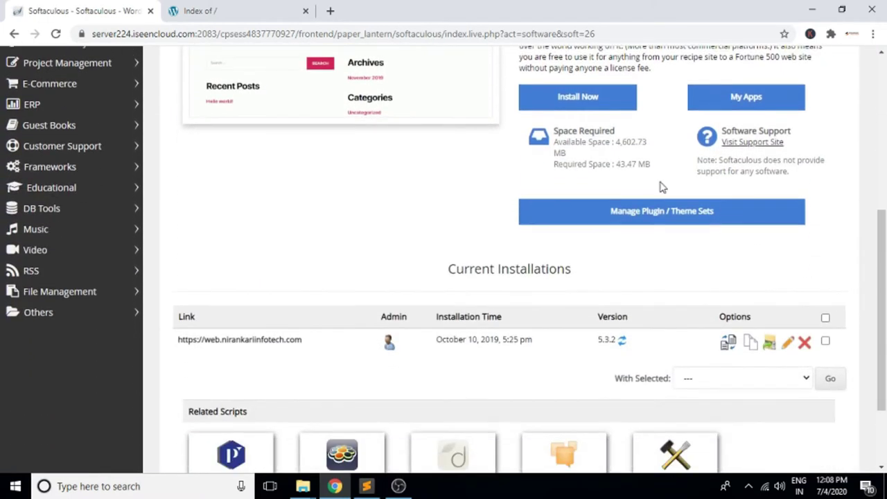
scroll(600, 185, up, 2)
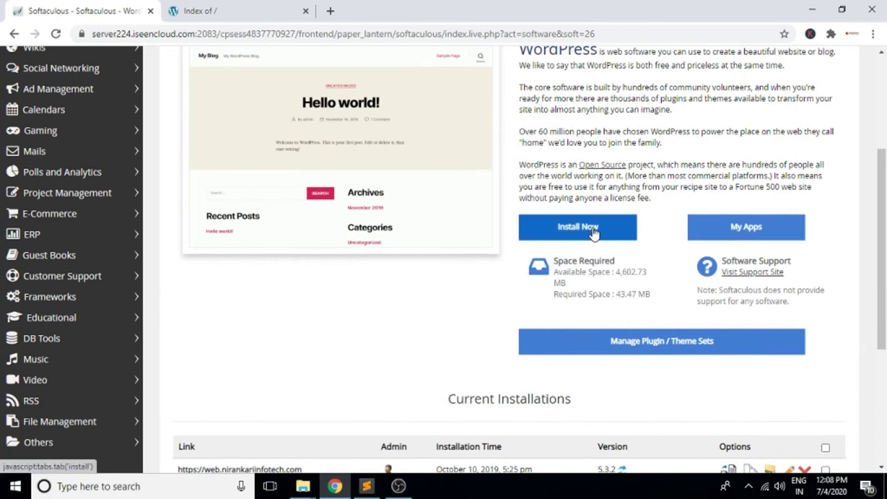
click(592, 230)
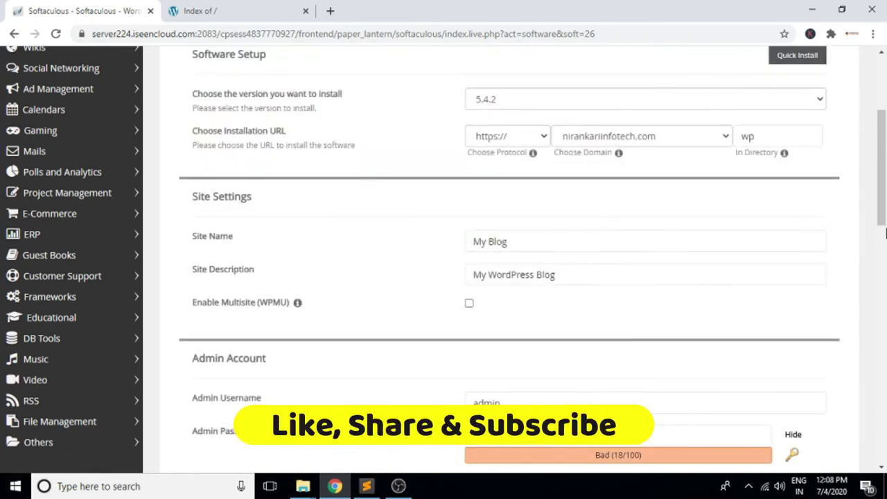
scroll(884, 238, up, 2)
click(787, 230)
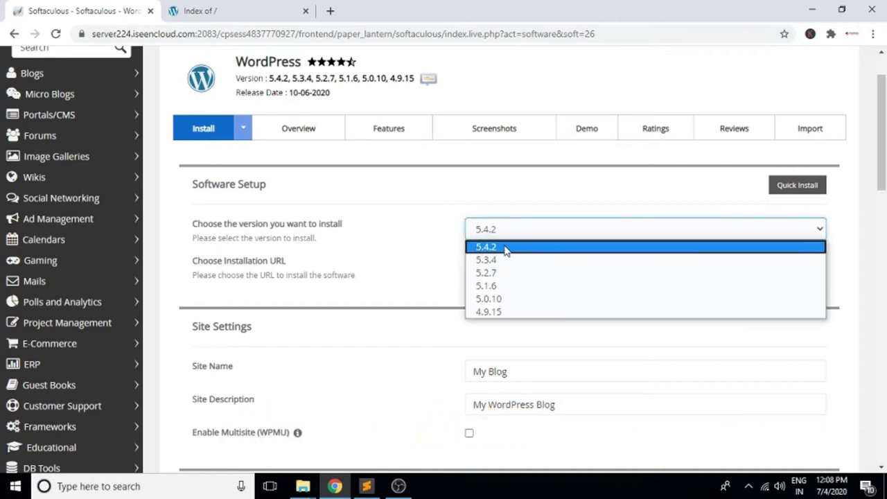
click(495, 249)
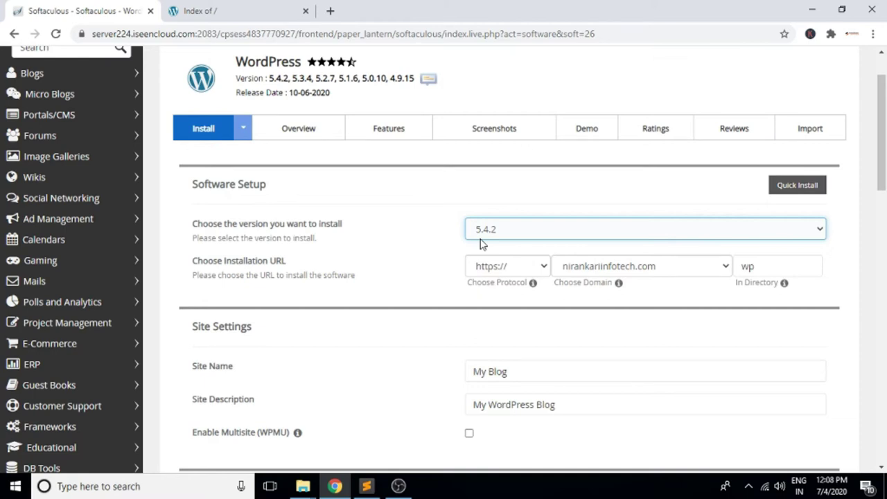
click(544, 270)
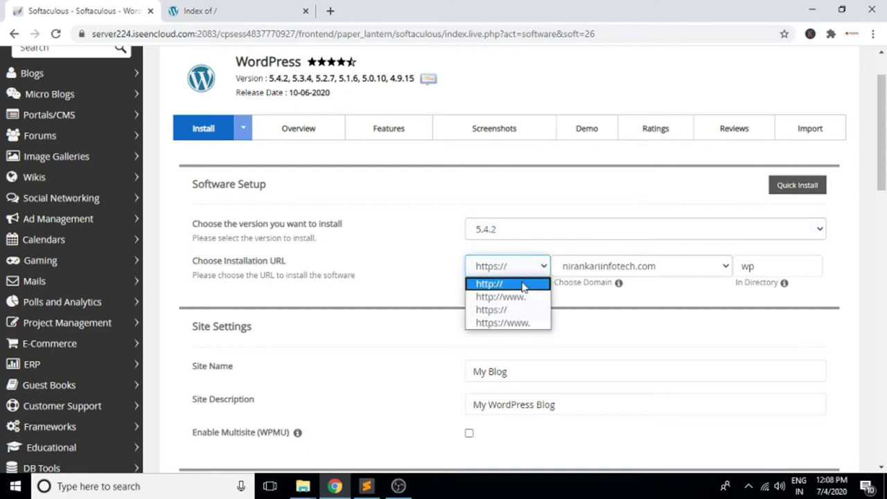
click(523, 284)
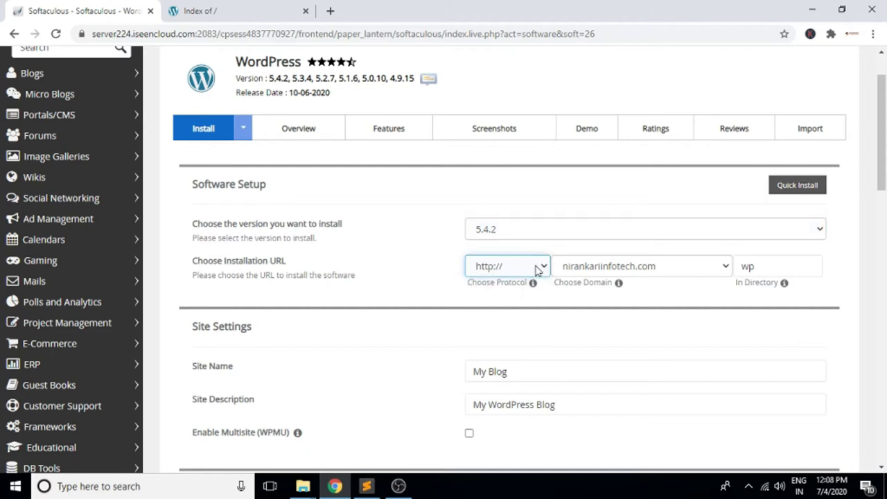
click(546, 269)
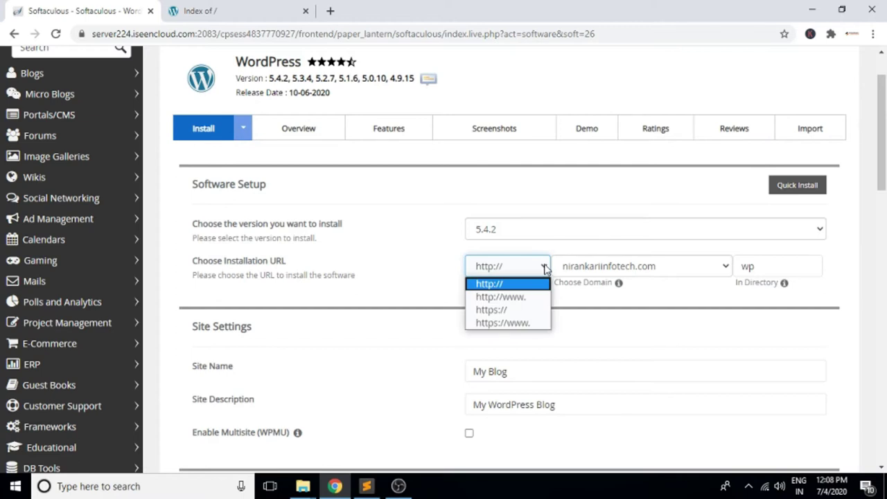
click(515, 312)
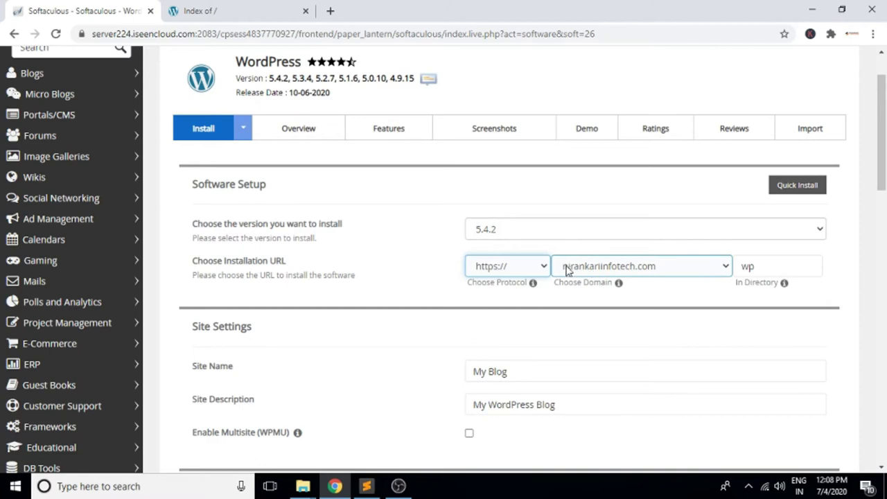
- Set the installation domain to blog.nirankariinfotech.com and leave the installation directory empty
click(245, 14)
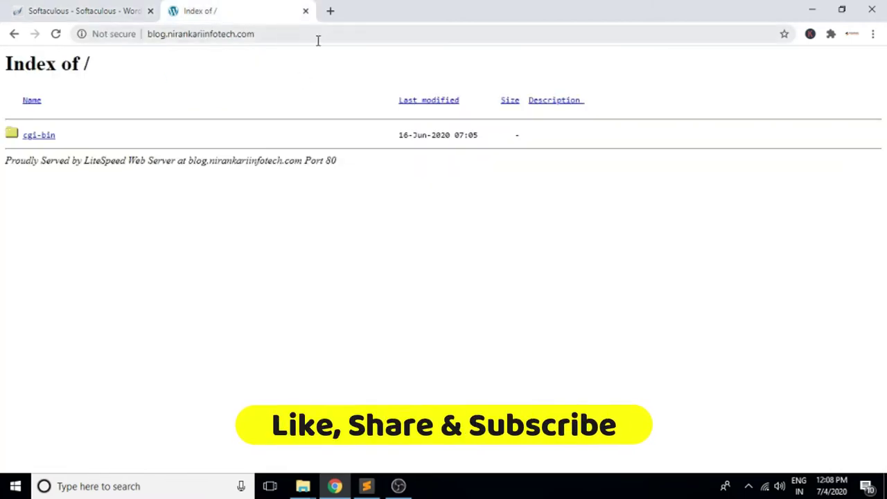
click(103, 10)
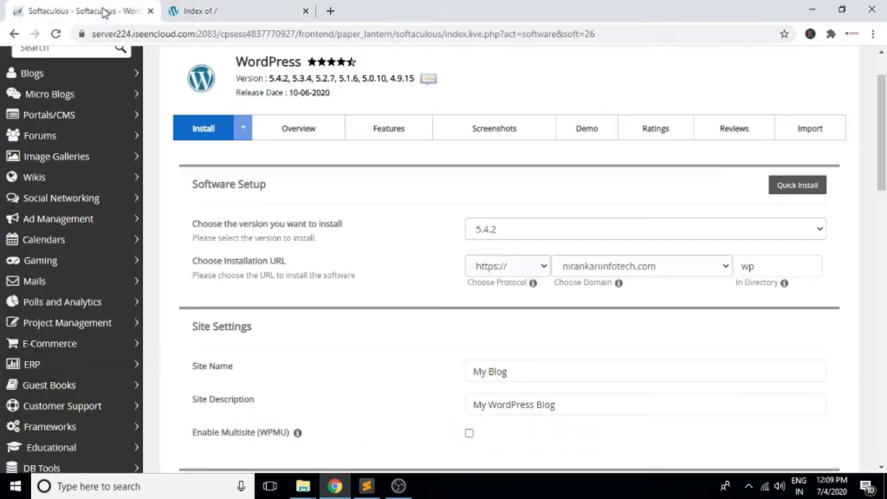
click(719, 267)
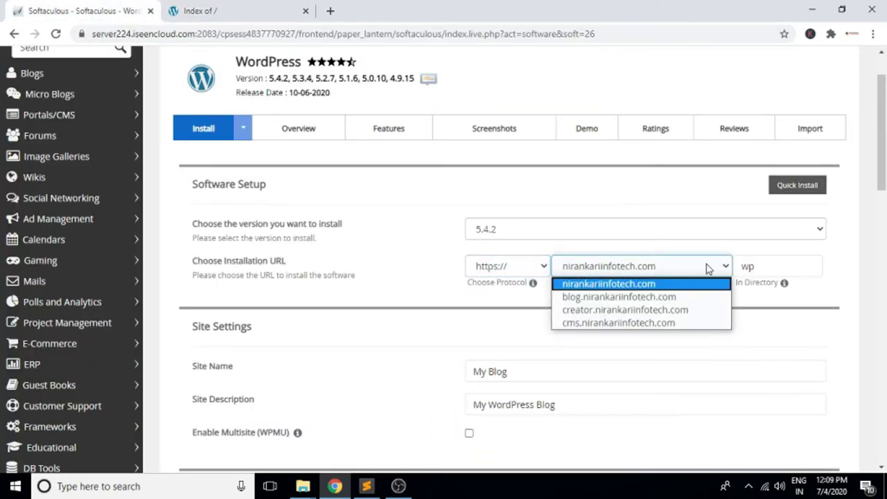
click(615, 296)
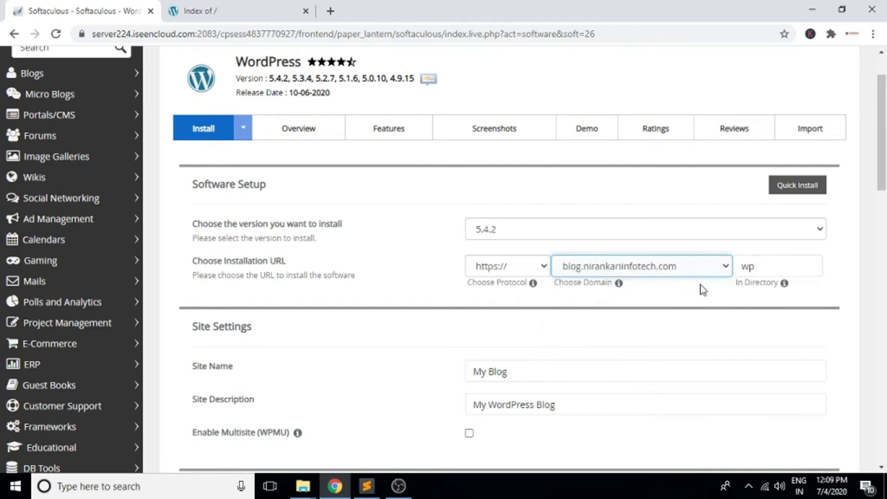
click(771, 264)
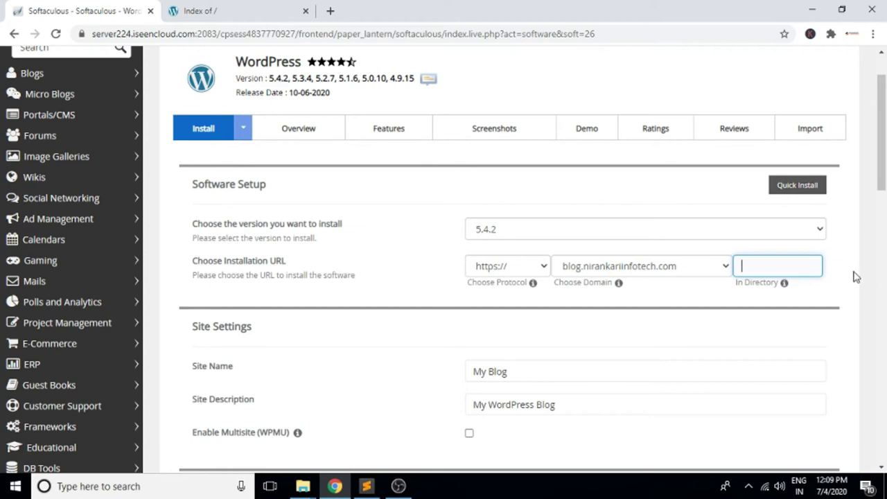
- Set both the site name and the site description to "Tech Blog"
scroll(857, 277, down, 1)
drag(518, 305, 429, 312)
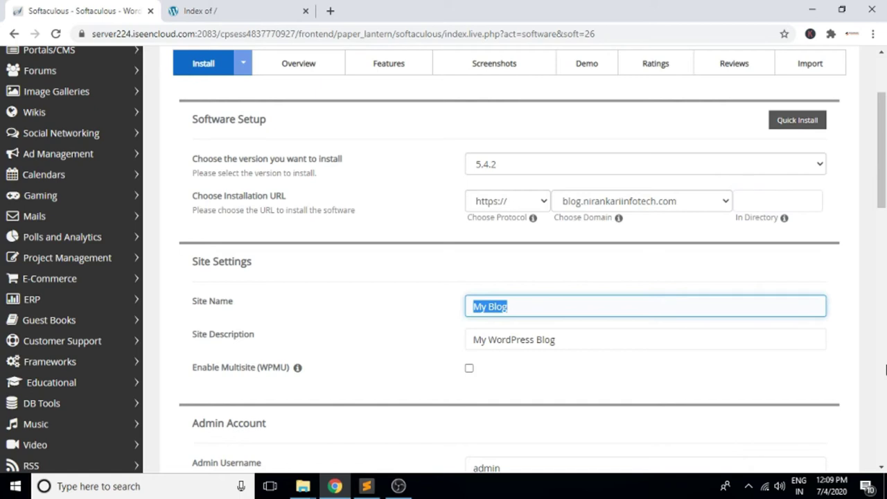
text(Tech)
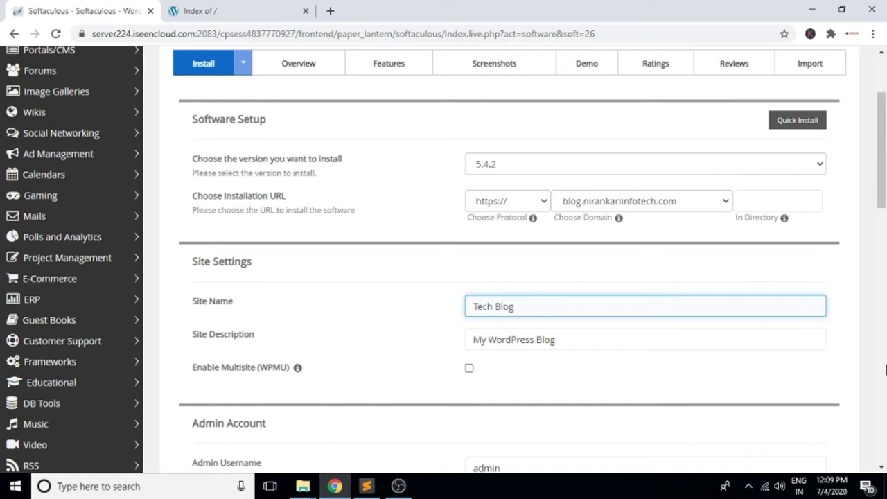
drag(594, 339, 359, 355)
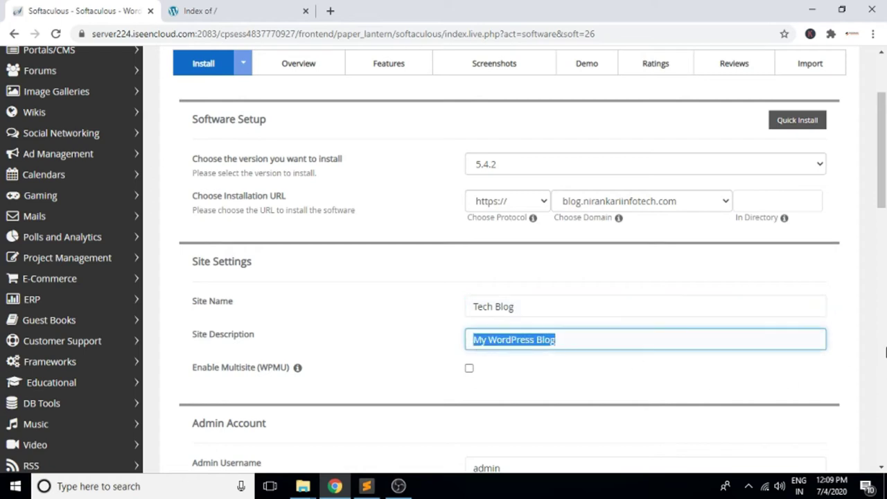
text(Tech)
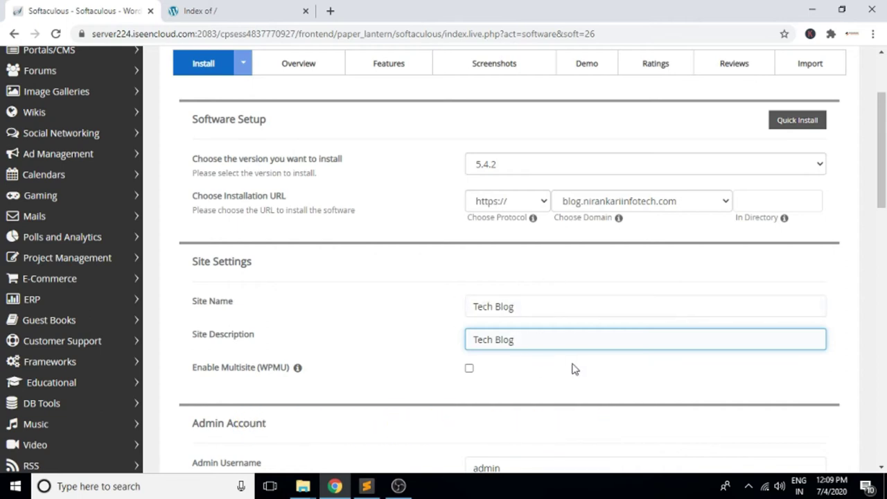
- Review the admin account's username, password and email fields, along with the language and plugin options
scroll(574, 369, down, 4)
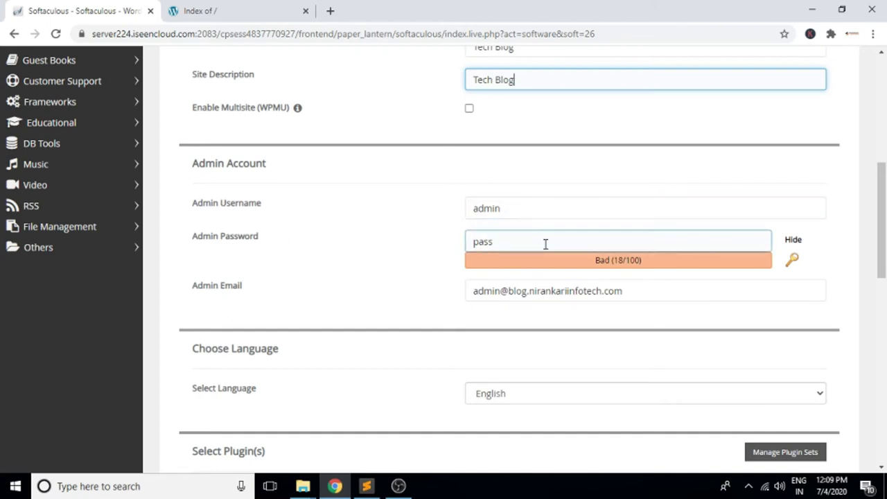
click(534, 203)
click(508, 239)
click(514, 210)
click(513, 233)
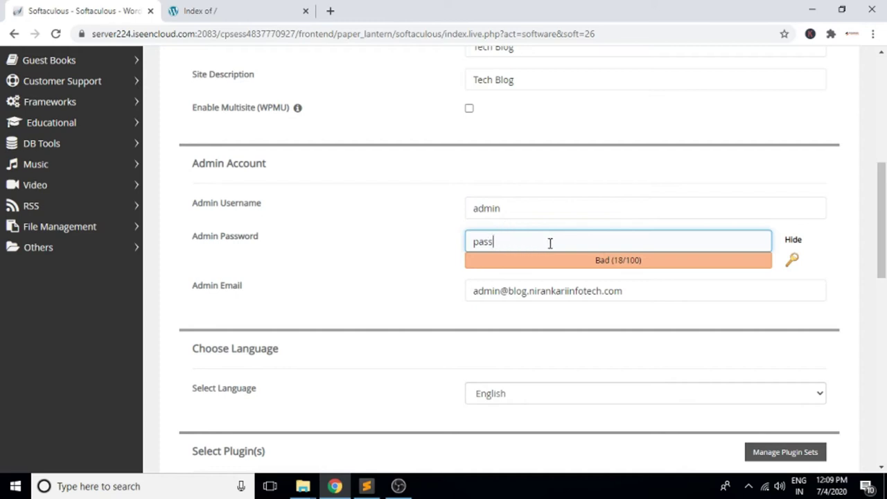
key(ctrl+a)
click(594, 212)
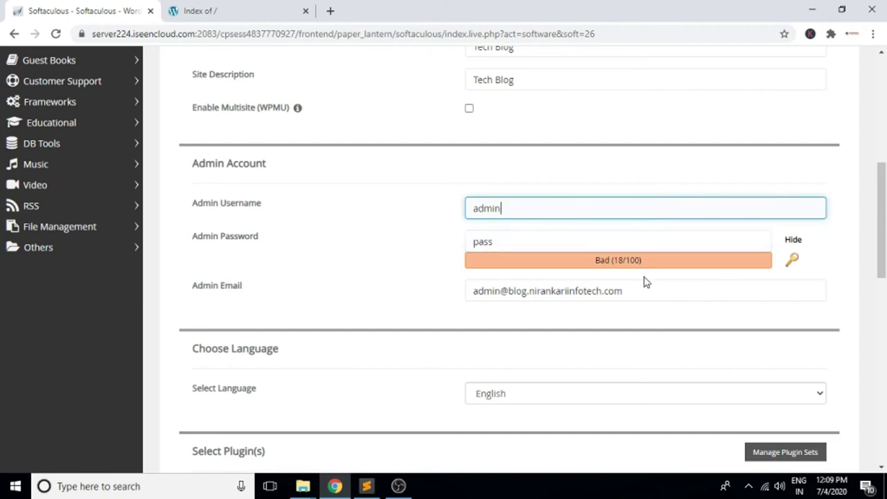
scroll(779, 296, down, 2)
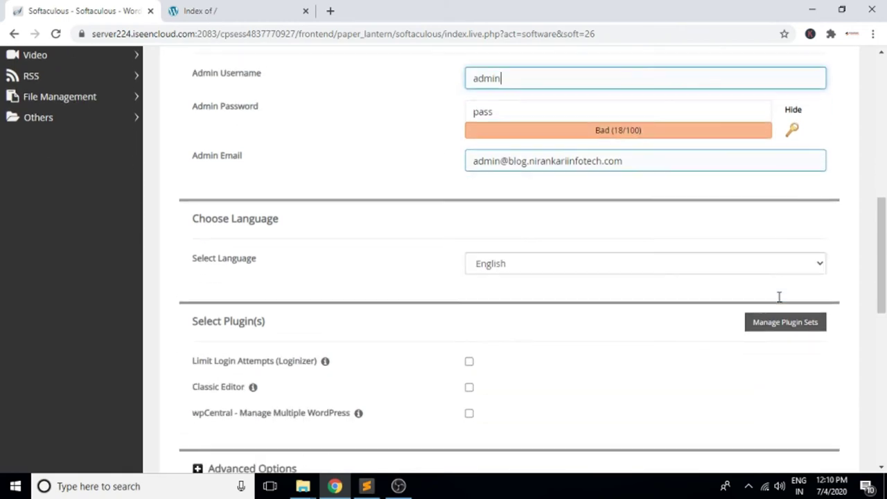
scroll(779, 300, down, 1)
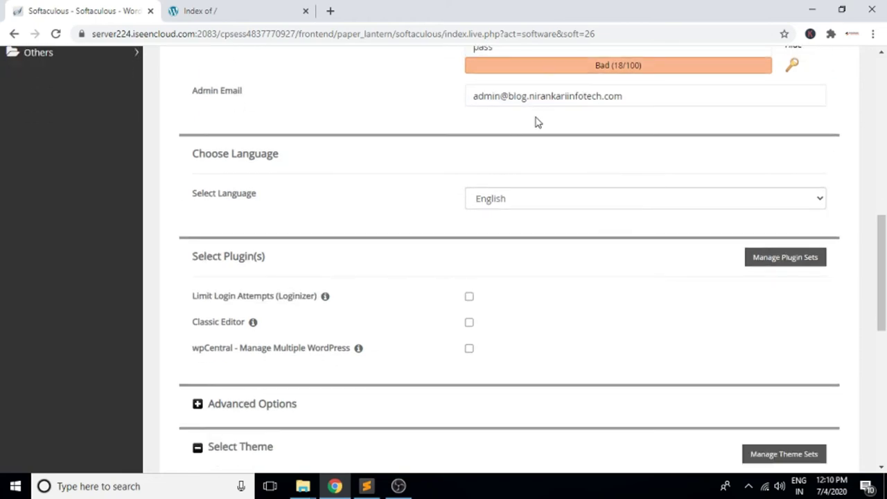
click(642, 95)
drag(652, 95, 437, 106)
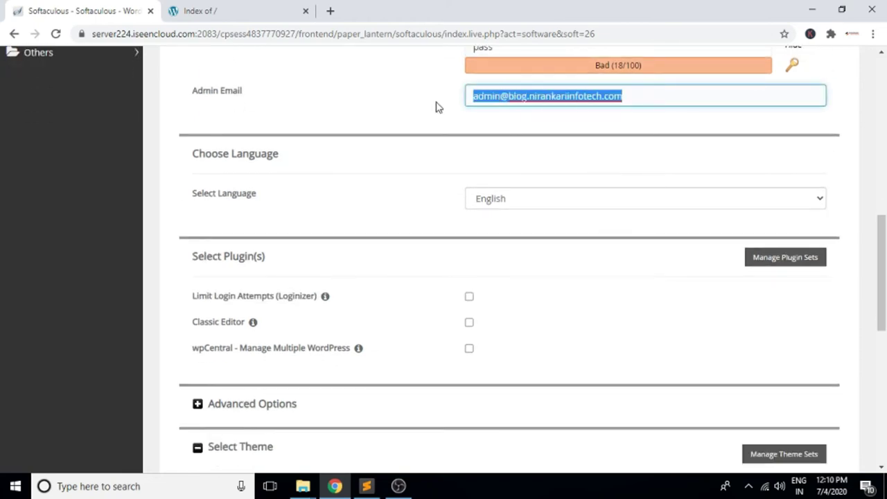
scroll(687, 200, up, 2)
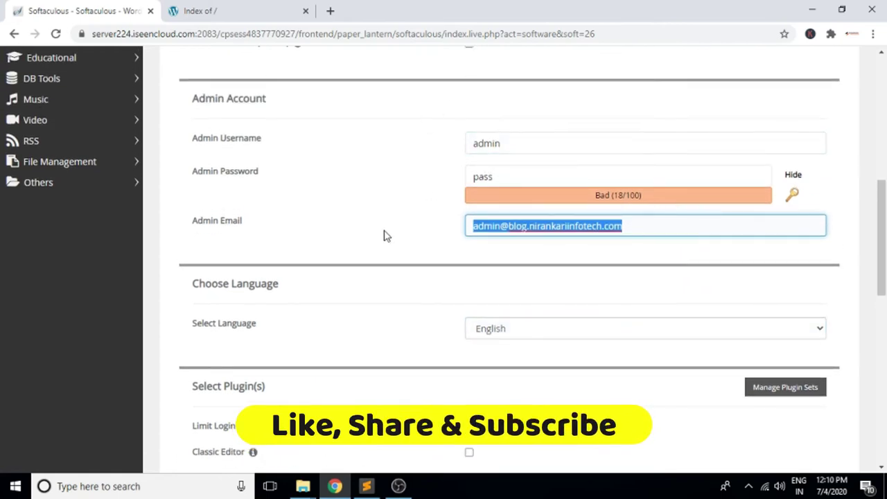
click(661, 226)
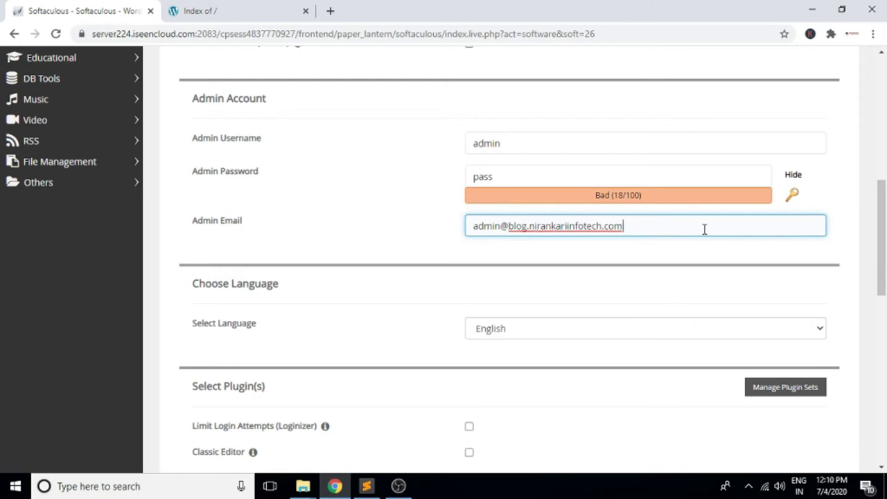
- Run the WordPress installation without selecting any optional plugin or theme
scroll(705, 228, down, 6)
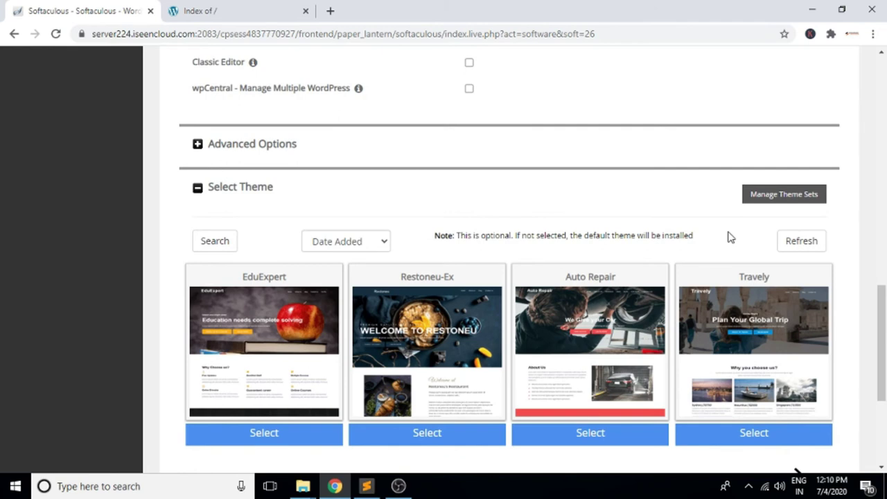
scroll(728, 237, down, 2)
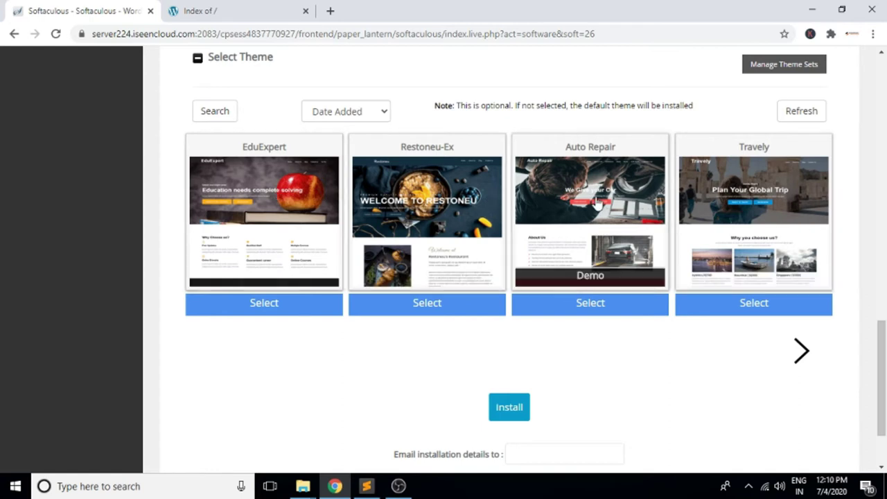
click(509, 409)
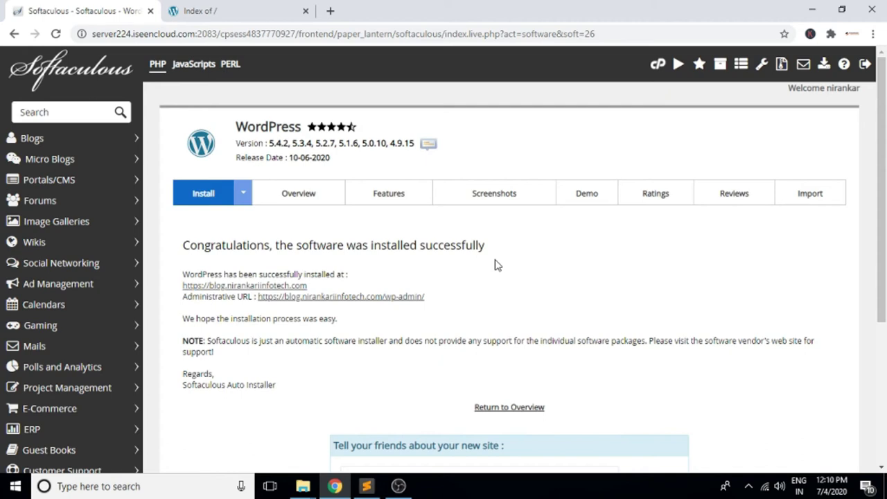
- Reload blog.nirankariinfotech.com in the other browser tab to check the newly installed site
click(239, 12)
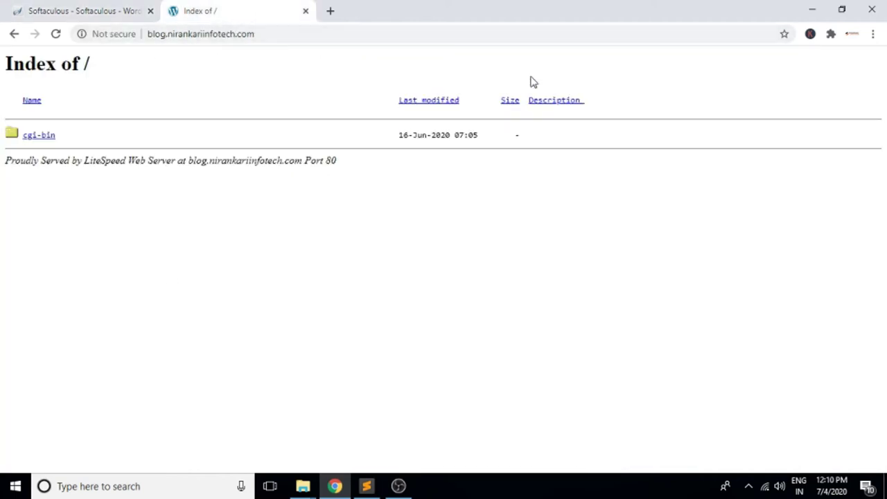
click(289, 34)
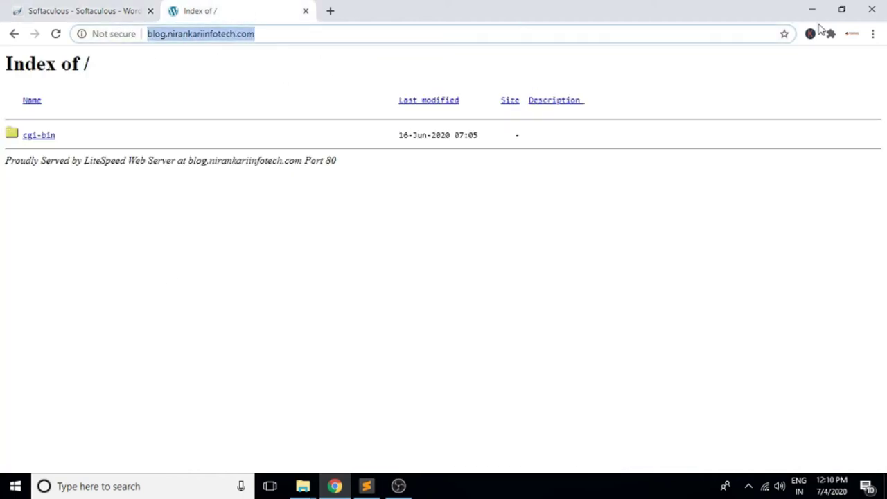
key(Return)
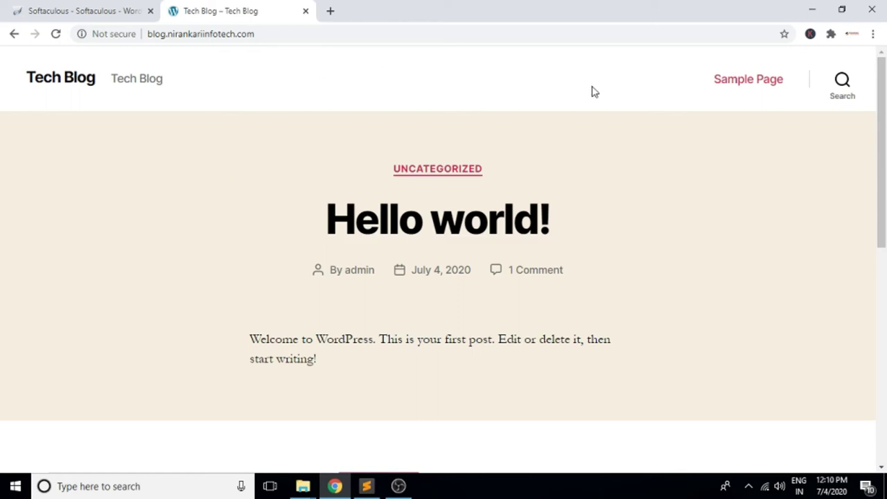
- Open the new site's WordPress admin dashboard from the Softaculous installation confirmation and check its /wp-admin/ address against the listed administrative URL
click(107, 13)
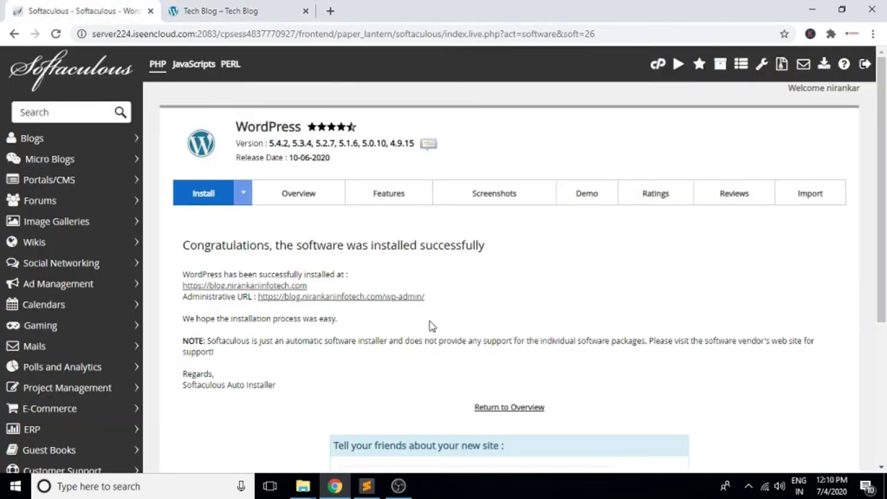
click(378, 299)
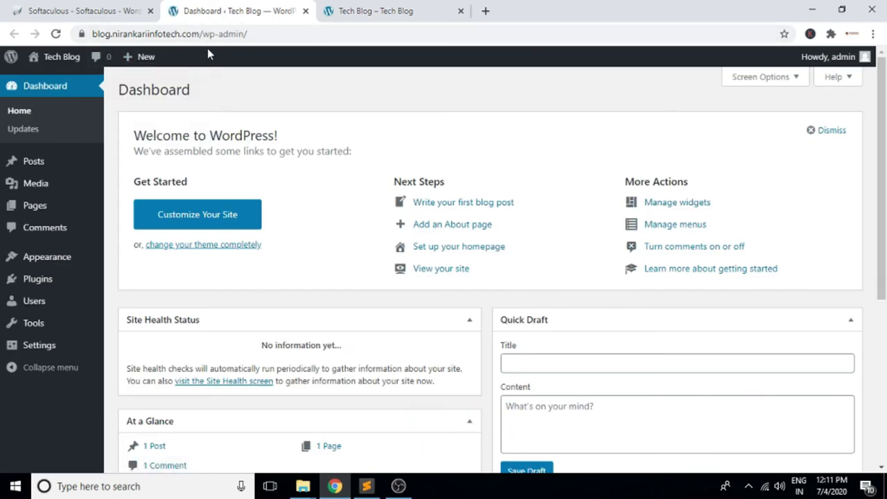
drag(266, 32, 90, 33)
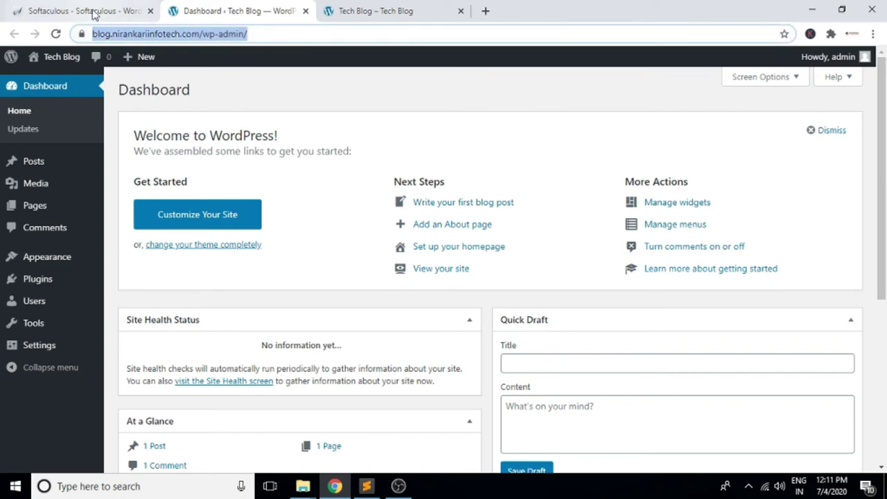
click(103, 12)
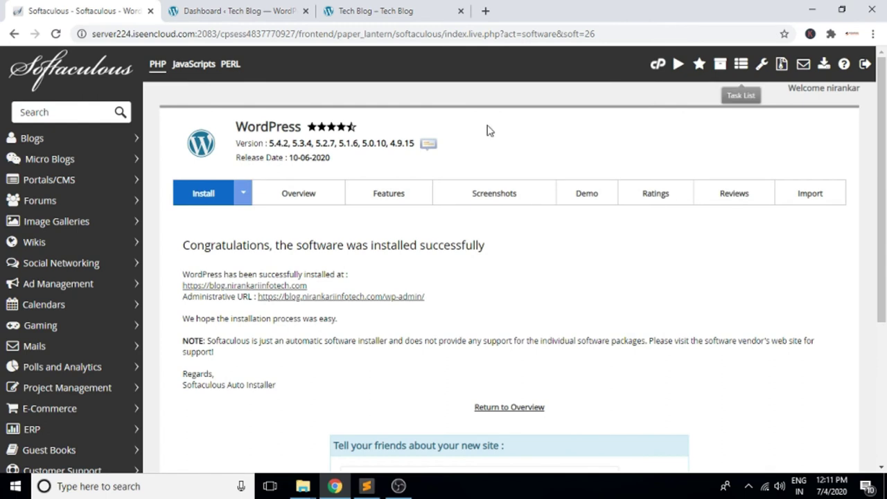
click(385, 297)
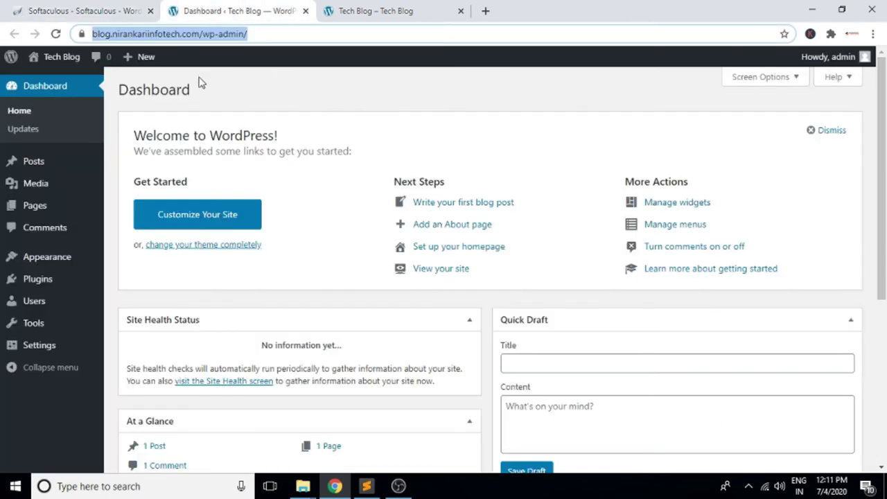
click(275, 33)
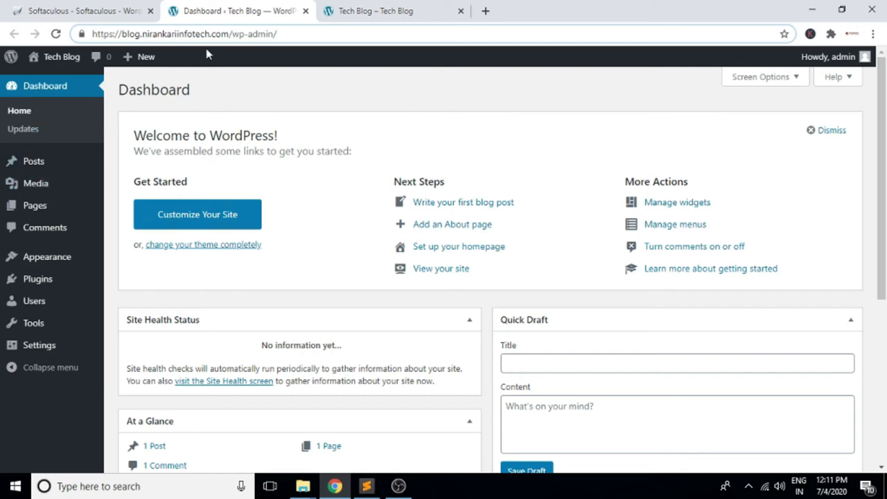
- Look over the dashboard widgets and the Posts, Media, Pages, Comments and Appearance sections of the WordPress admin
scroll(859, 165, down, 4)
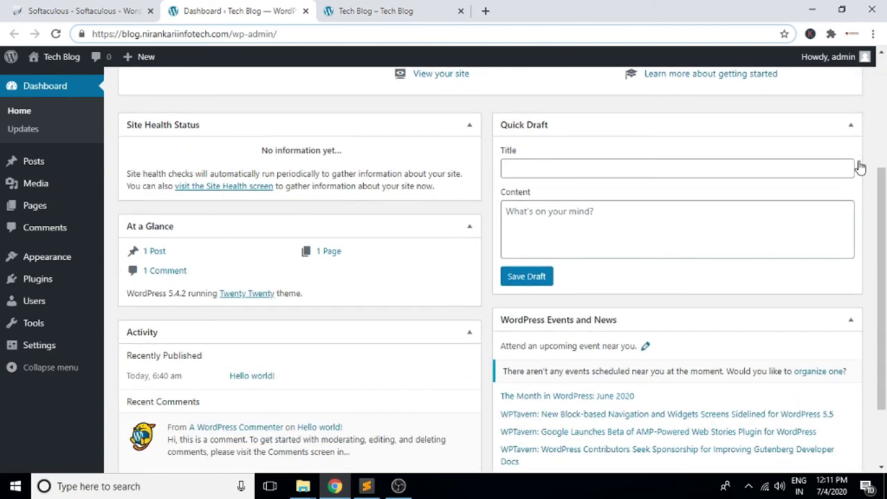
scroll(858, 166, up, 5)
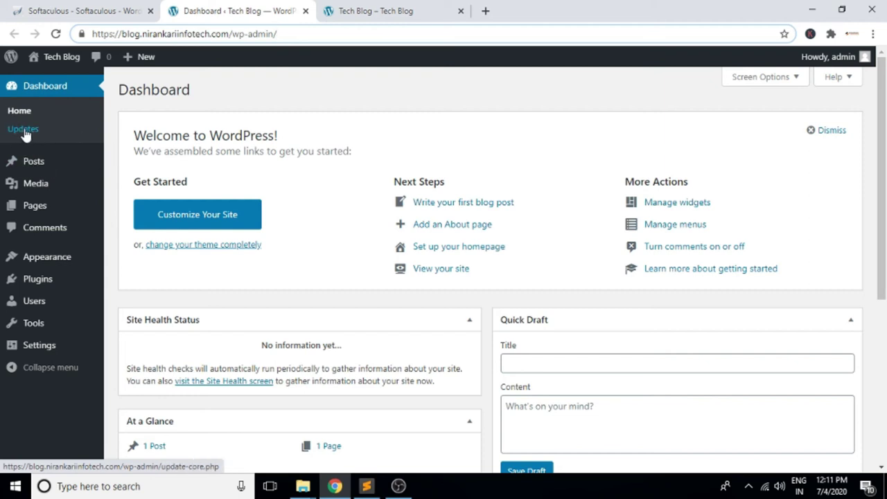
mouse_move(30, 166)
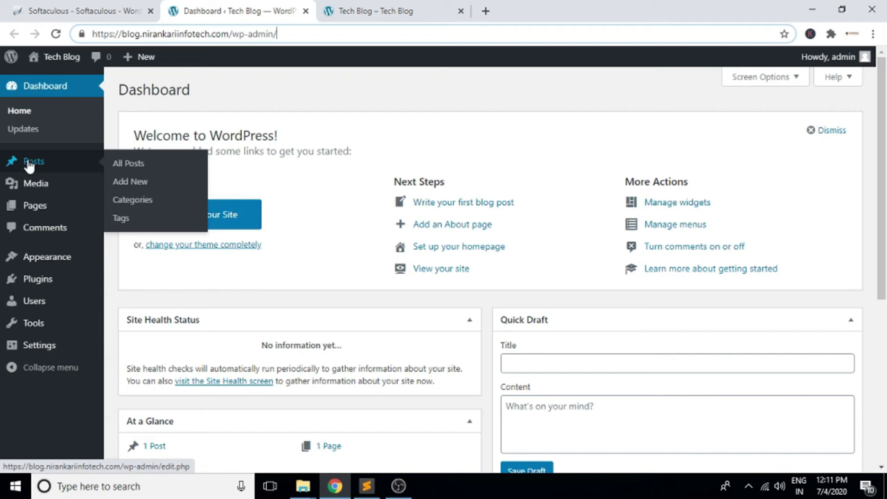
mouse_move(37, 191)
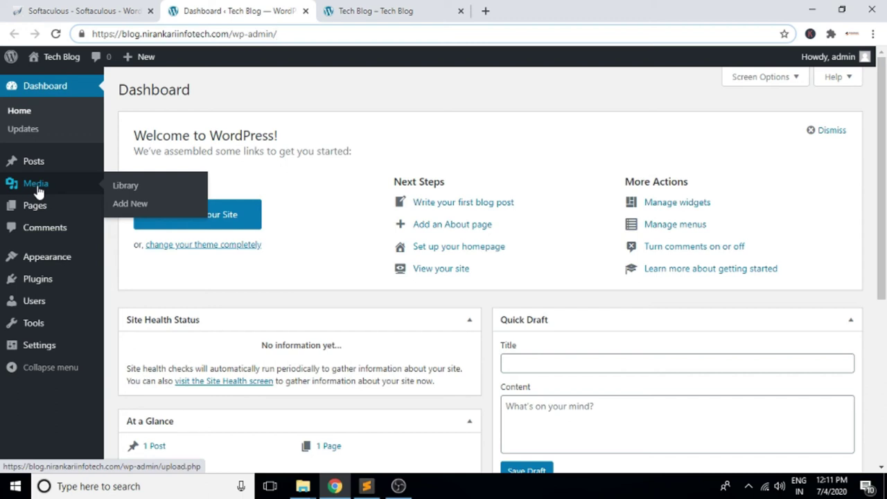
mouse_move(38, 210)
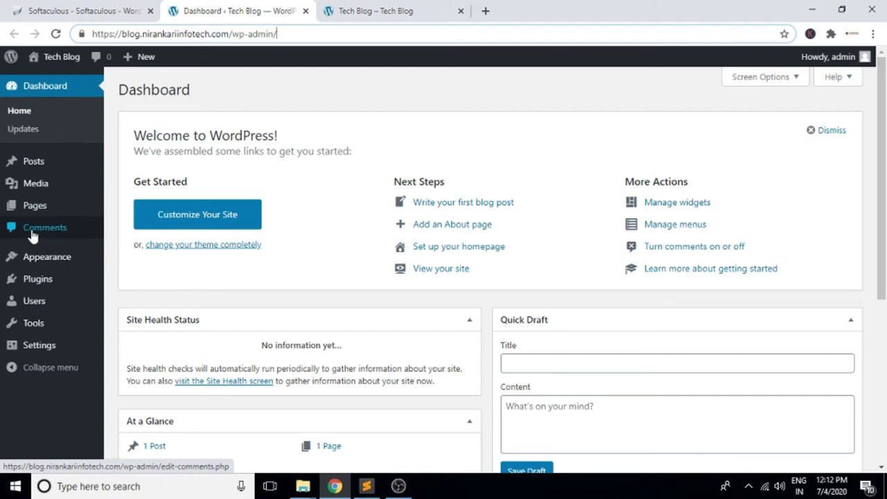
mouse_move(52, 266)
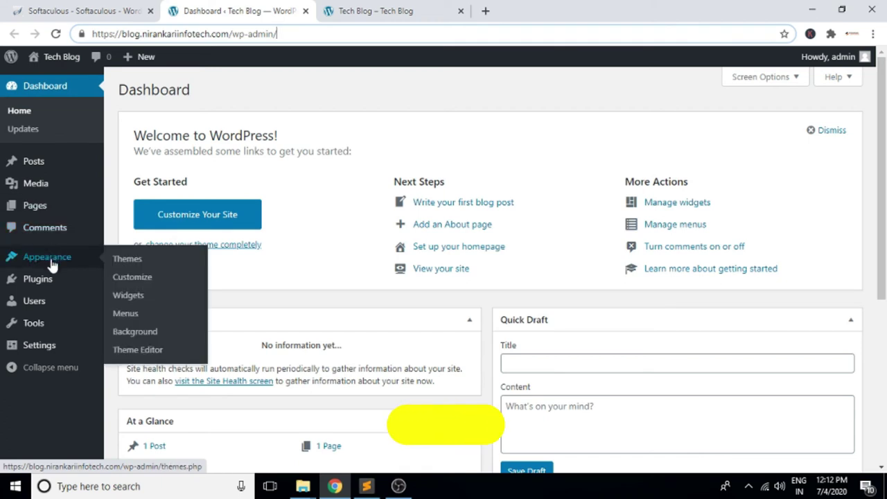